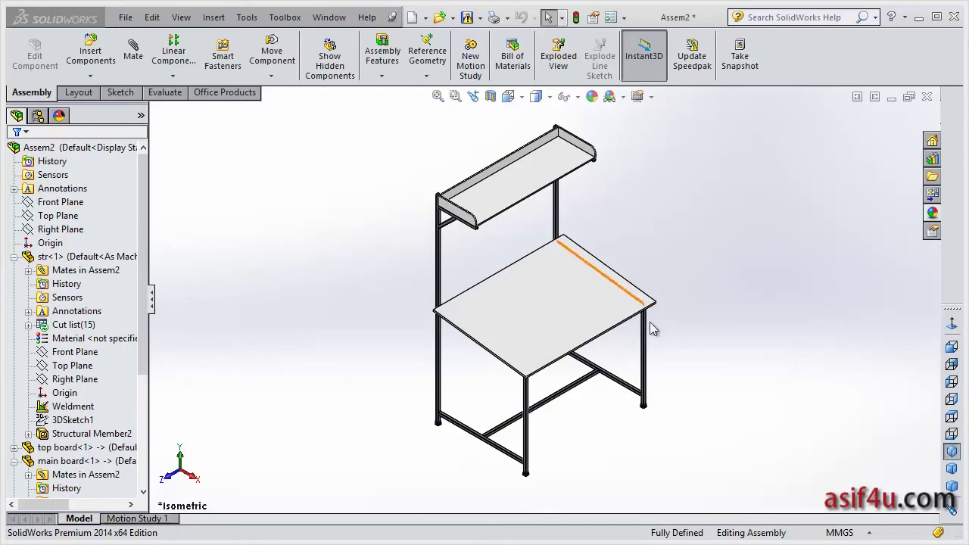
Show the Scene, Lights, and Cameras list in the DisplayManager and open the Camera entry's context menu
mouse_move(660, 296)
middle_down()
mouse_move(655, 262)
mouse_move(656, 271)
middle_up()
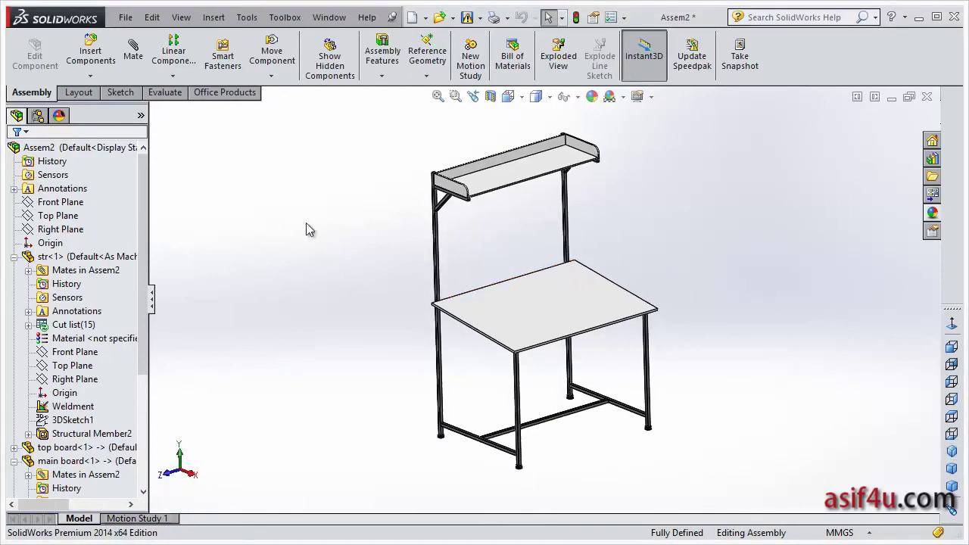
click(59, 116)
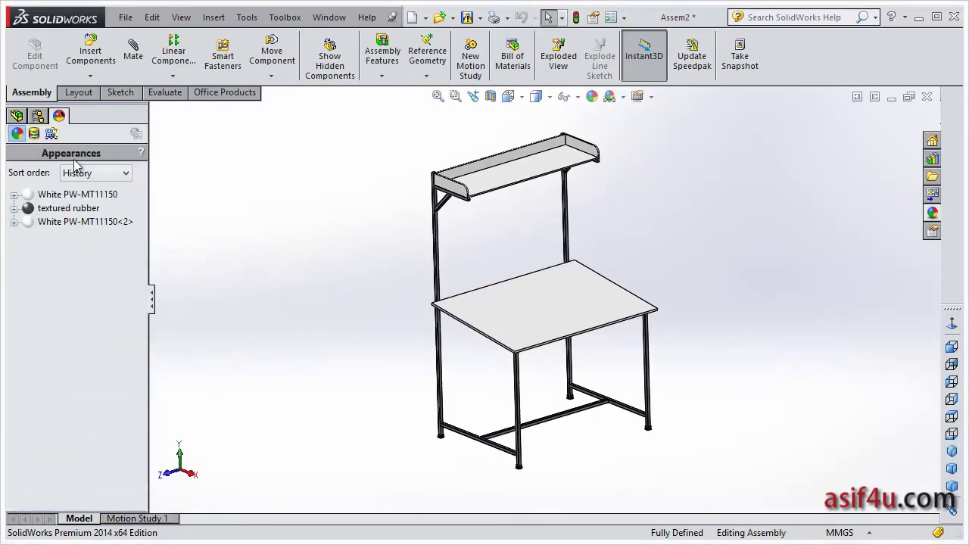
click(51, 134)
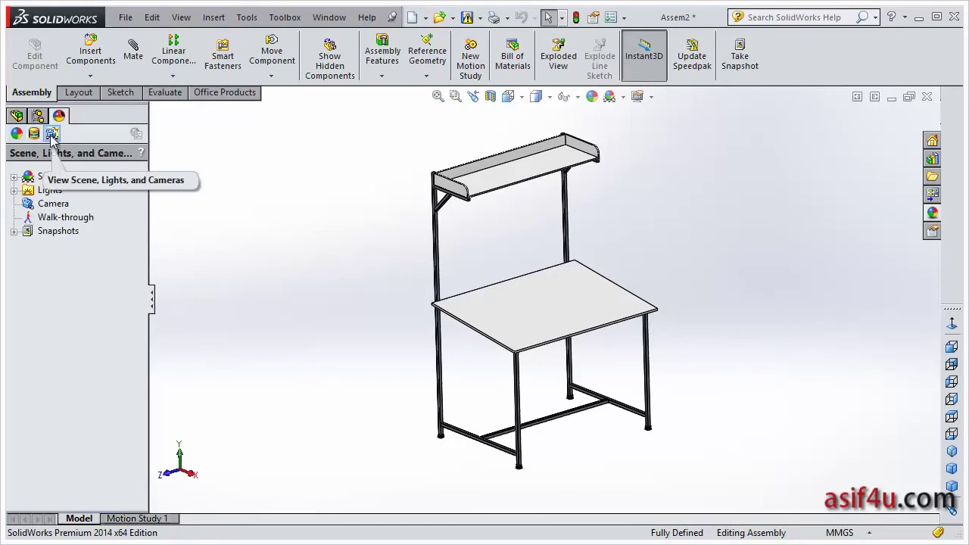
mouse_move(566, 253)
middle_down()
mouse_move(577, 234)
mouse_move(573, 245)
middle_up()
click(44, 215)
click(43, 209)
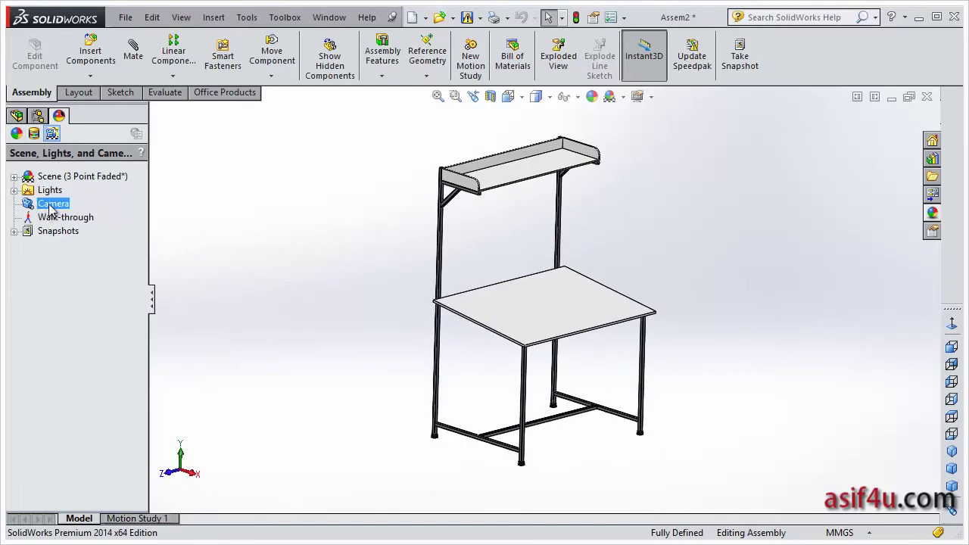
right_click(51, 211)
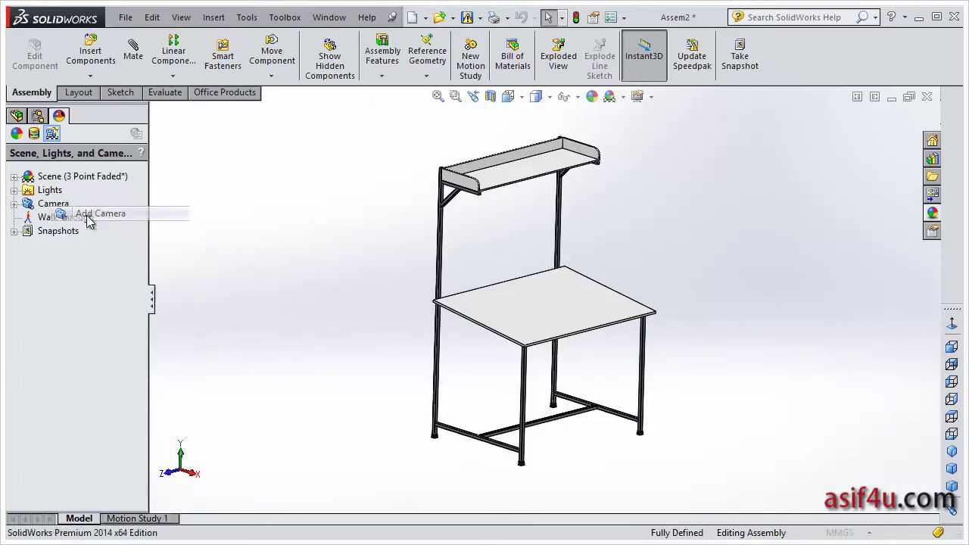
Add Camera1 aimed at a target 8442.65mm away, narrowing its PropertyManager and zooming out the left viewport
click(90, 215)
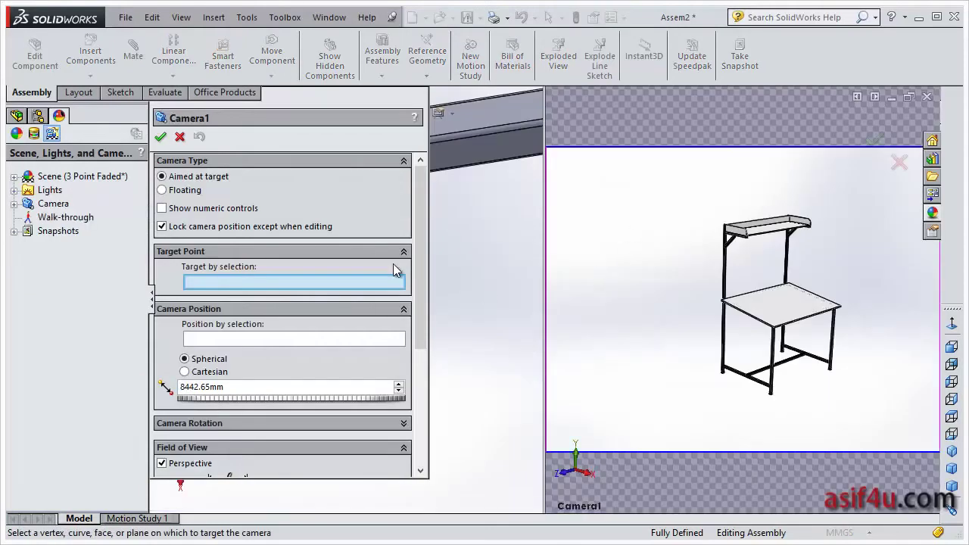
drag(429, 229, 319, 230)
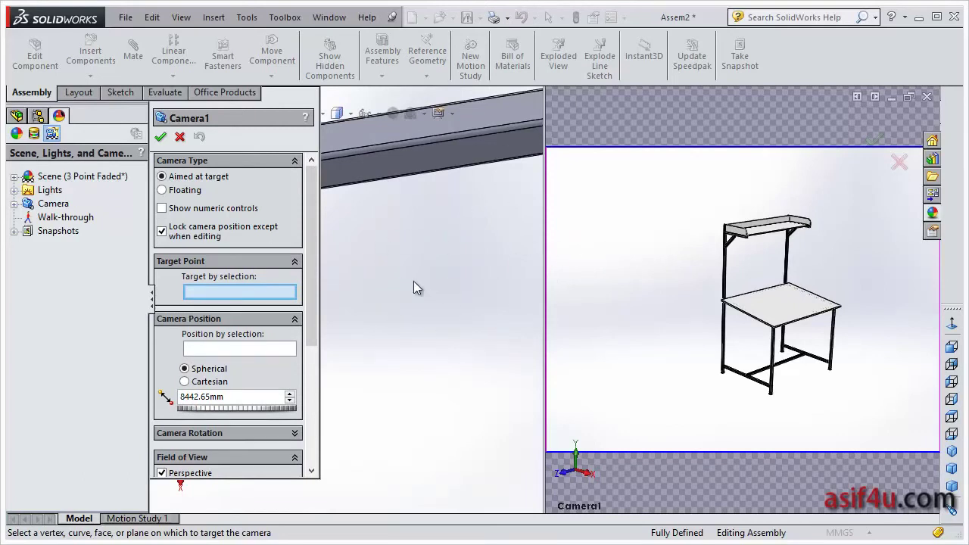
scroll(390, 279, up, 2)
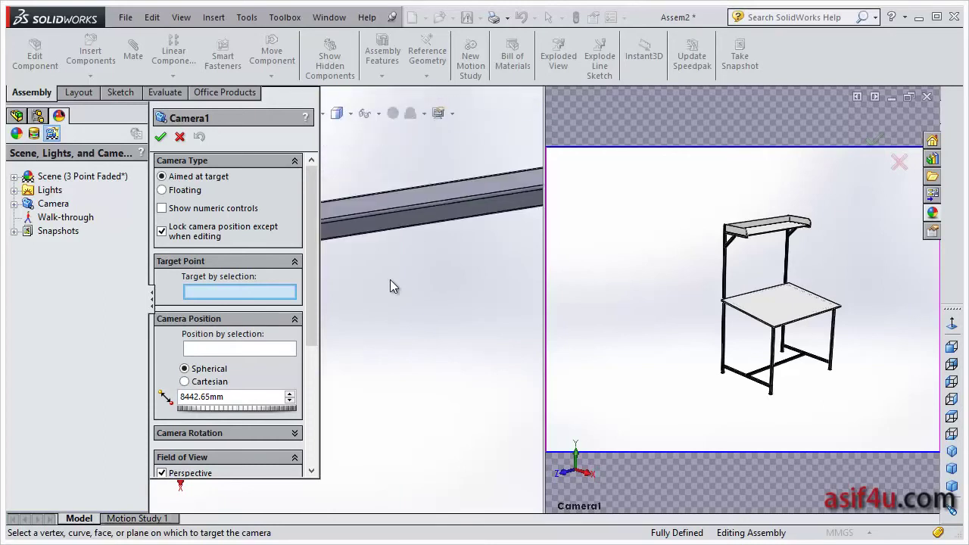
scroll(390, 280, up, 2)
scroll(390, 279, up, 2)
scroll(390, 279, up, 3)
scroll(389, 281, up, 2)
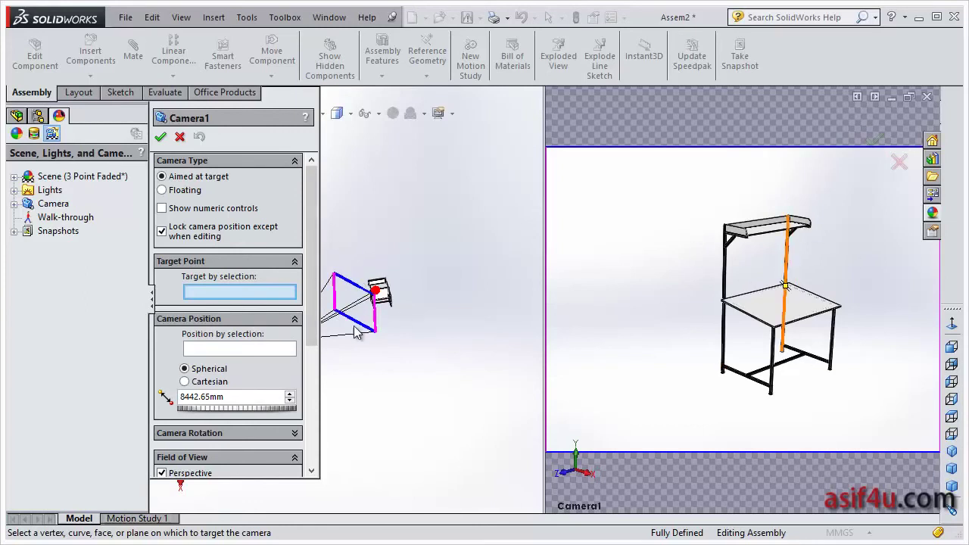
scroll(368, 303, down, 1)
scroll(370, 279, down, 2)
scroll(371, 279, up, 3)
scroll(375, 301, down, 2)
scroll(375, 301, down, 1)
scroll(364, 295, down, 1)
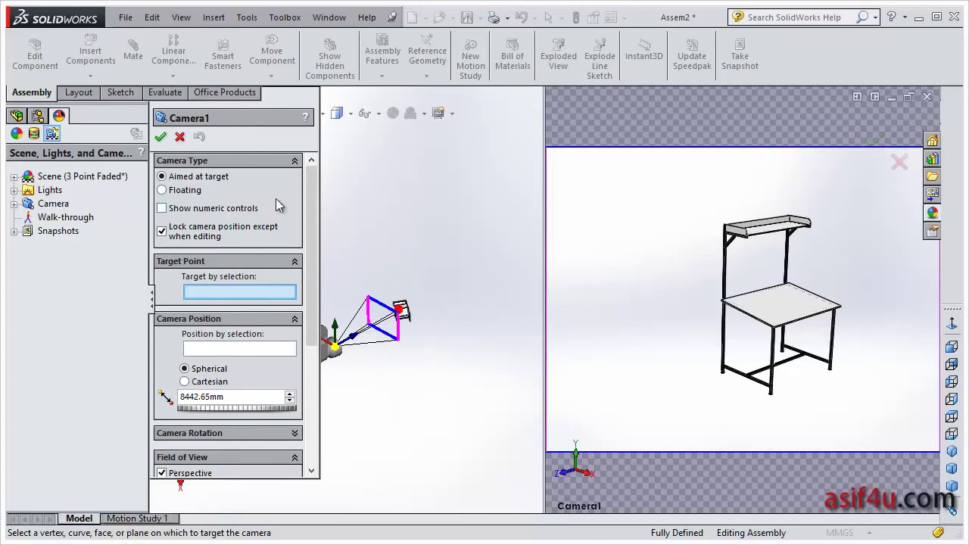
Dock the Camera1 PropertyManager and switch Camera1 to the Floating camera type
click(88, 133)
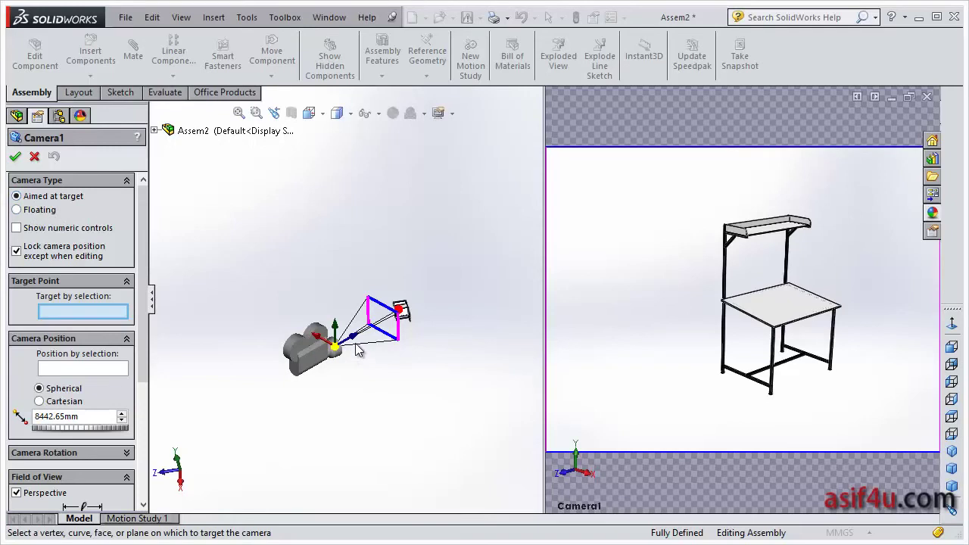
drag(359, 350, 336, 277)
middle_drag(420, 280, 417, 210)
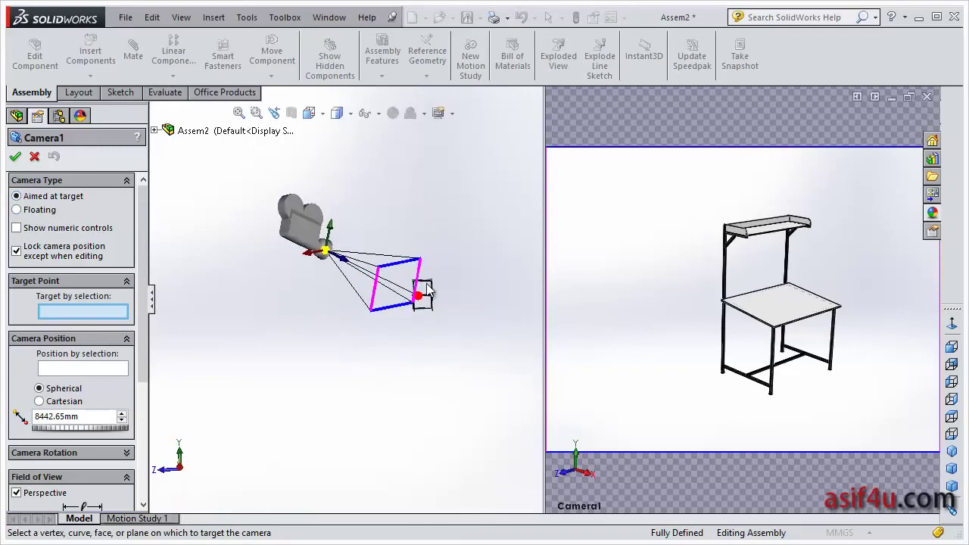
middle_drag(432, 296, 415, 312)
scroll(426, 303, down, 2)
scroll(427, 326, down, 2)
scroll(424, 304, down, 3)
scroll(399, 293, down, 2)
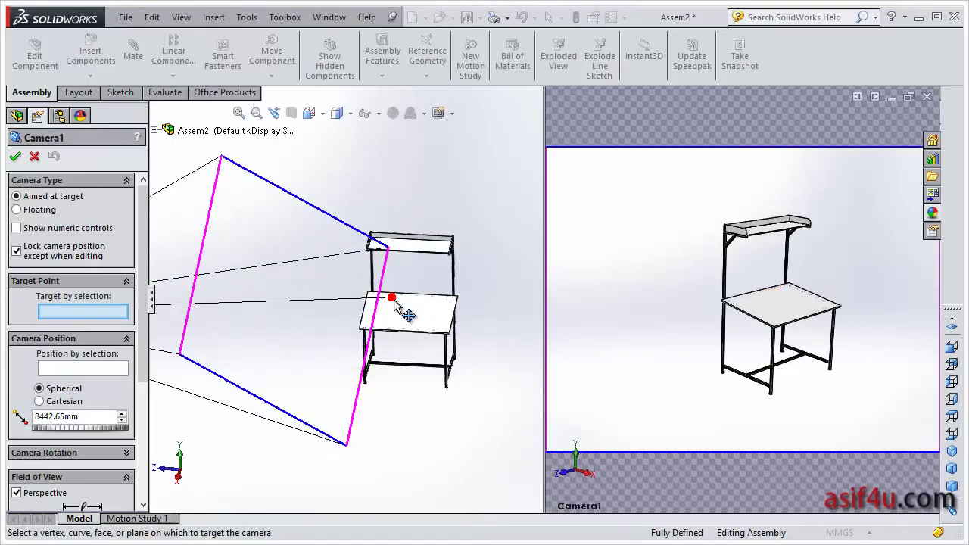
scroll(335, 307, up, 1)
scroll(340, 309, up, 3)
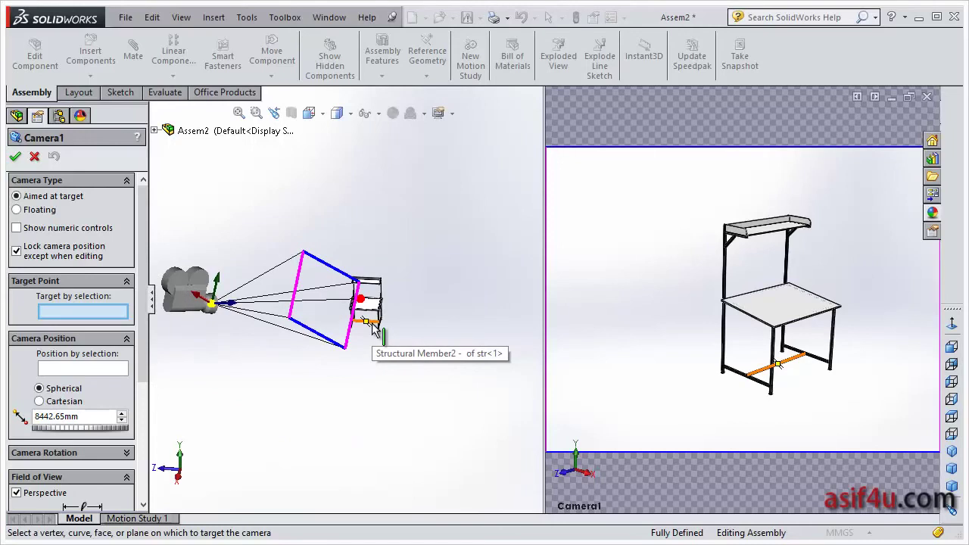
click(16, 209)
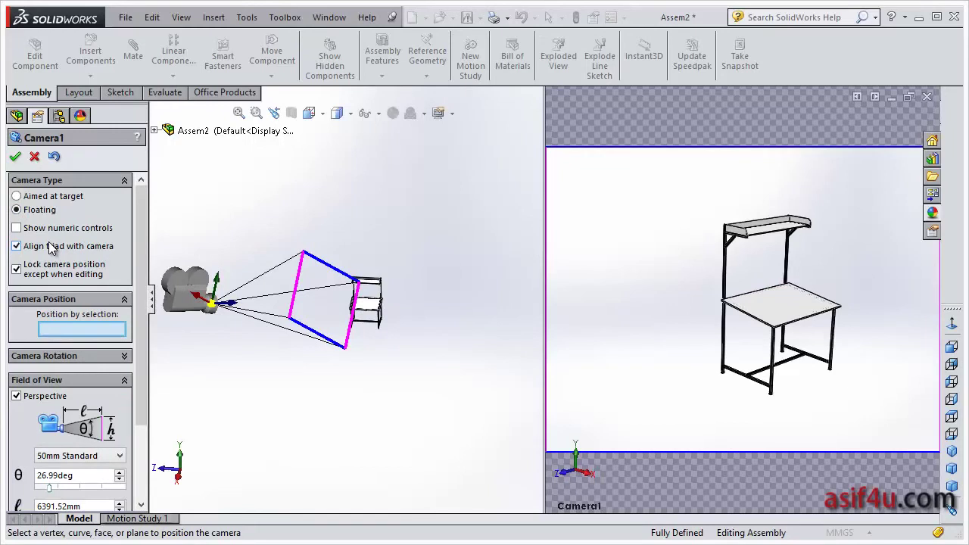
Set Camera1 back to Aimed at target, using the tabletop face as the target
click(23, 198)
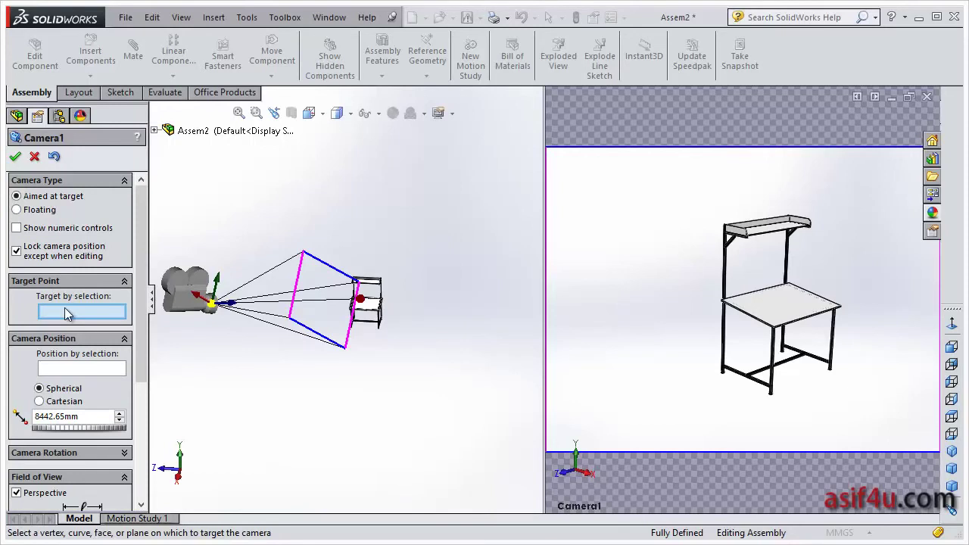
scroll(274, 324, down, 2)
scroll(318, 303, down, 2)
scroll(363, 295, down, 2)
scroll(365, 318, down, 3)
mouse_move(364, 318)
middle_down()
mouse_move(359, 293)
mouse_move(394, 335)
mouse_move(372, 329)
middle_up()
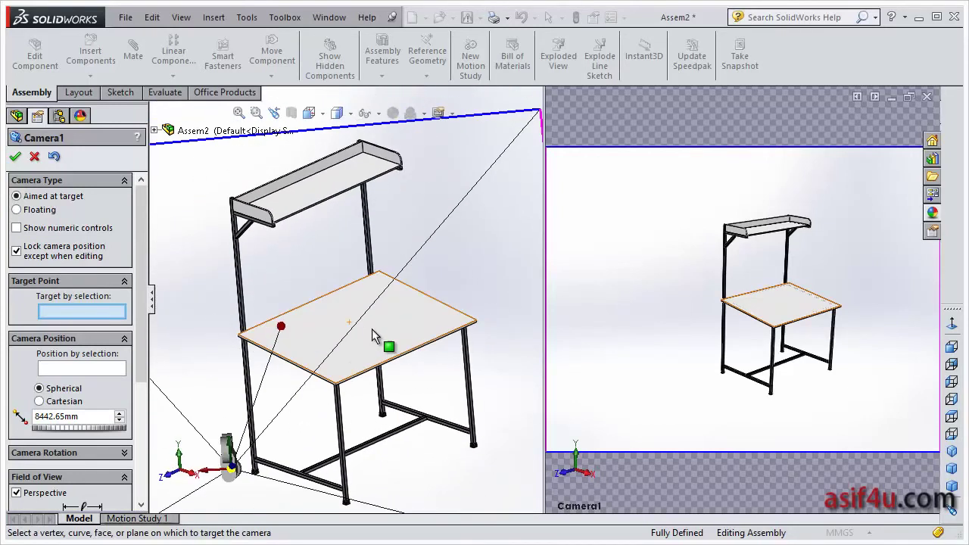
click(370, 324)
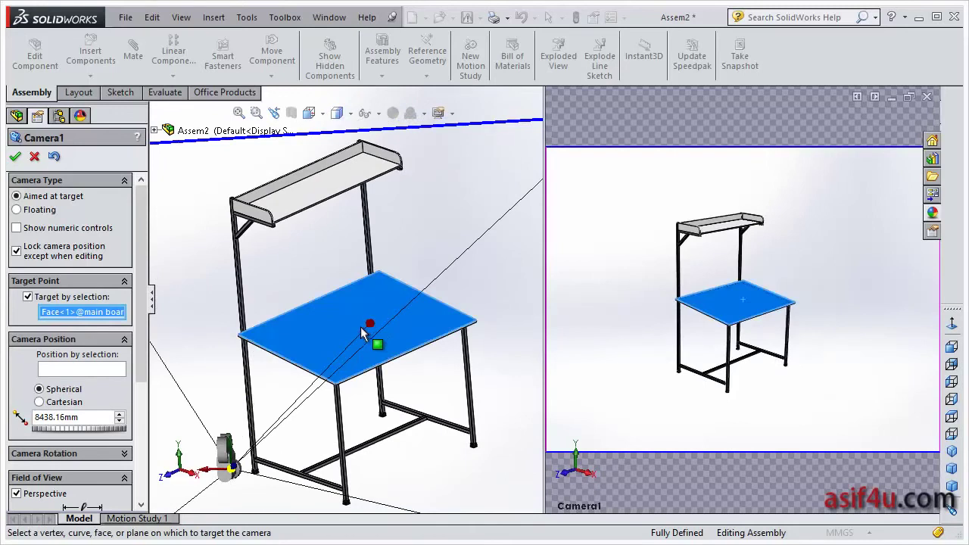
Drag the camera to sit 8389.84mm from its tabletop target
mouse_move(376, 343)
mouse_down()
mouse_move(345, 324)
mouse_move(288, 321)
mouse_up()
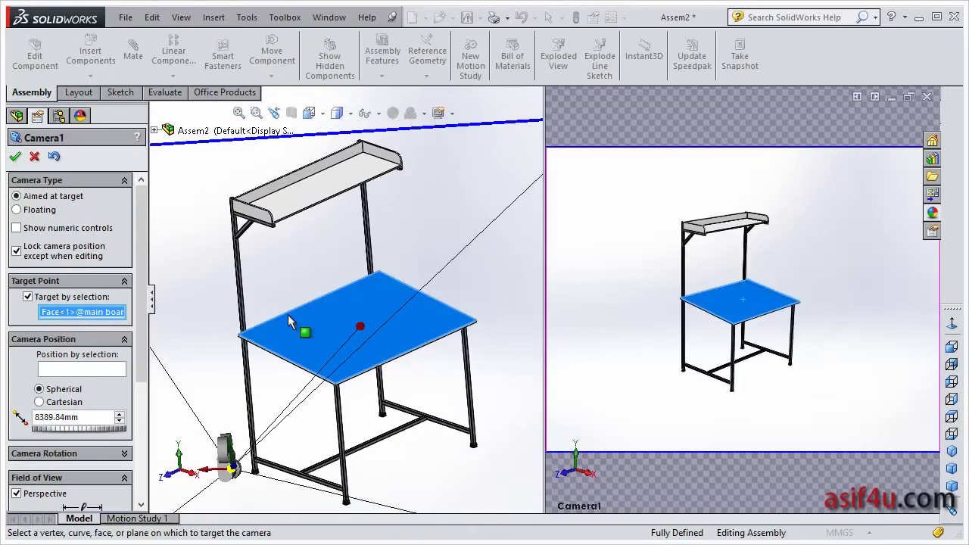
scroll(291, 322, up, 3)
scroll(325, 329, up, 3)
scroll(318, 302, up, 2)
middle_drag(318, 296, 304, 288)
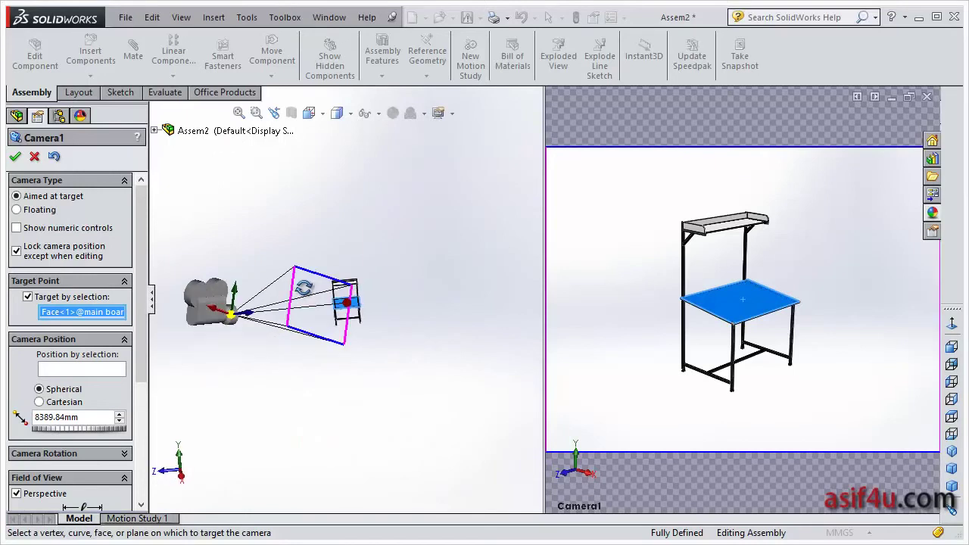
Drag Camera1 toward the table, through 7043.29mm and 6232.57mm, ending about 4833.67mm away
scroll(136, 303, down, 3)
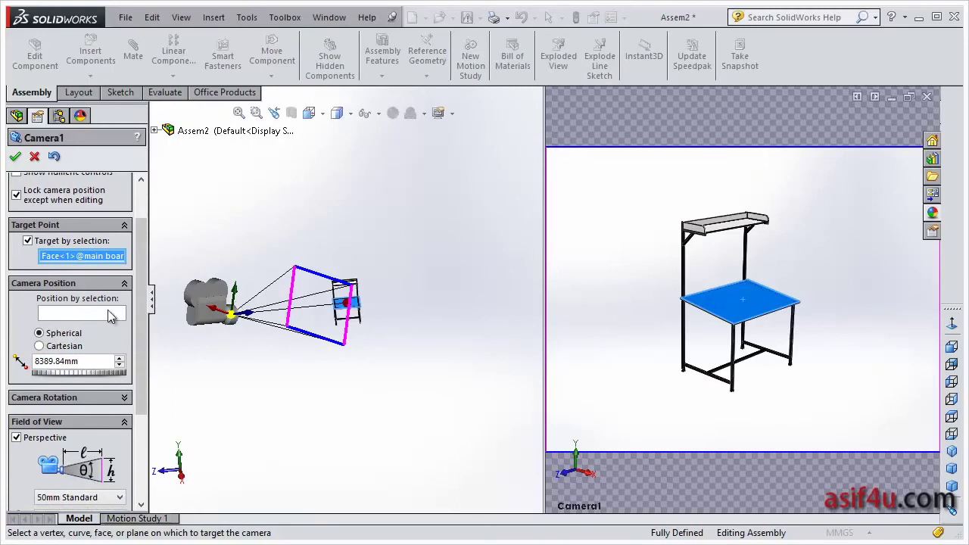
mouse_move(246, 328)
mouse_down()
mouse_move(300, 304)
mouse_move(248, 251)
mouse_up()
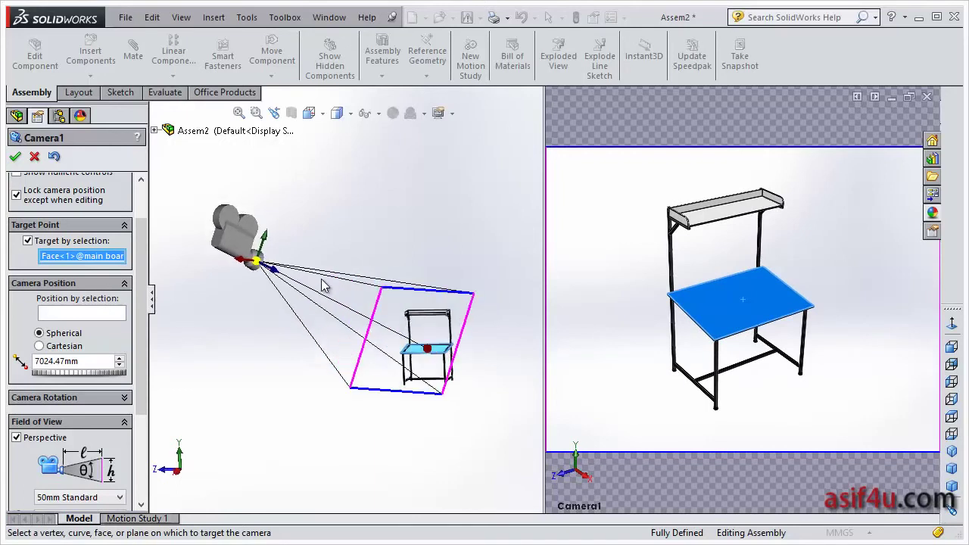
mouse_move(285, 278)
mouse_down()
mouse_move(333, 303)
mouse_move(317, 294)
mouse_move(336, 261)
mouse_up()
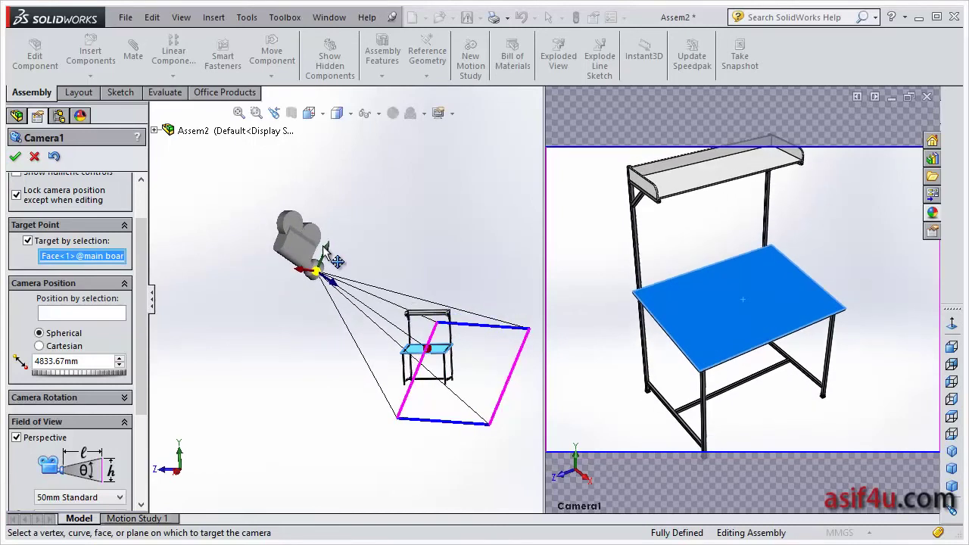
scroll(142, 333, down, 1)
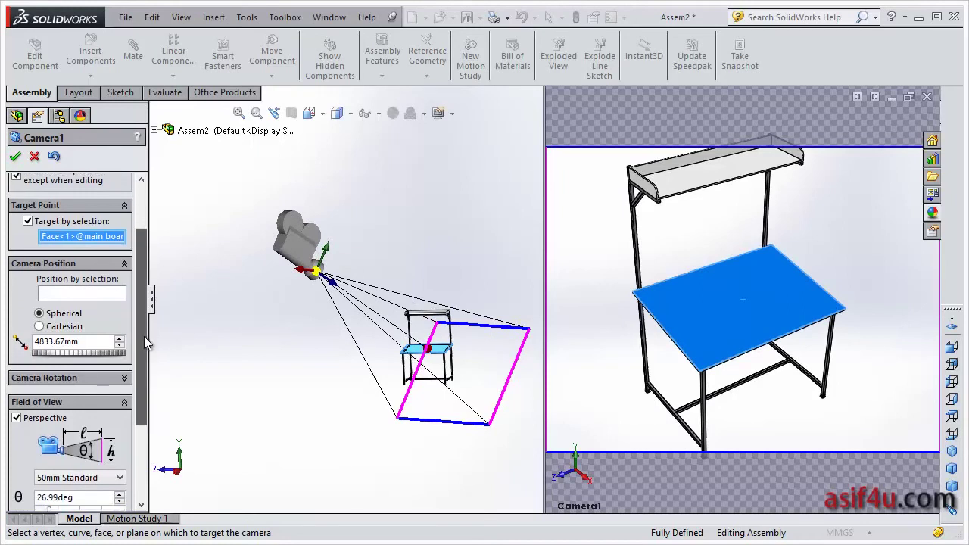
Use cartesian position, return Camera1's roll to 0deg, and shift the camera up and left
click(40, 324)
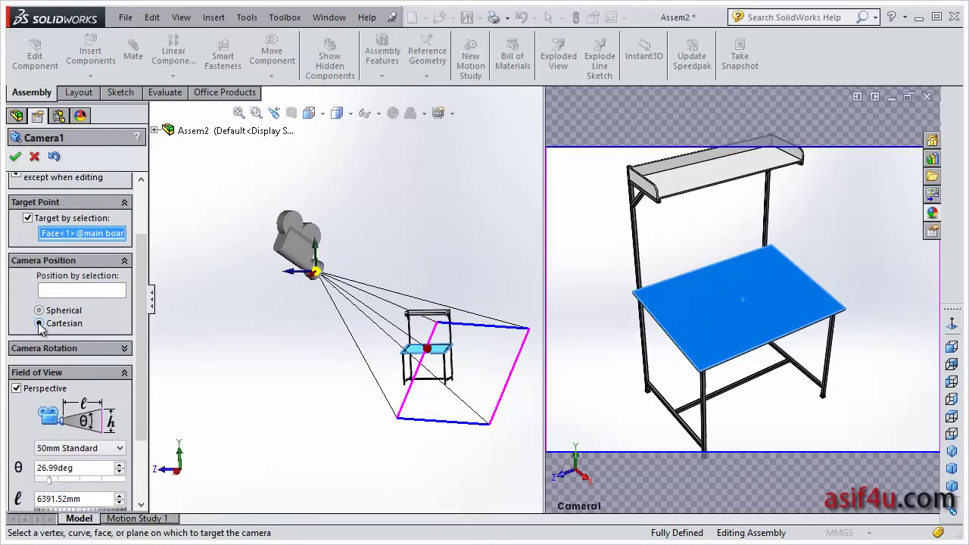
click(124, 353)
drag(141, 326, 141, 361)
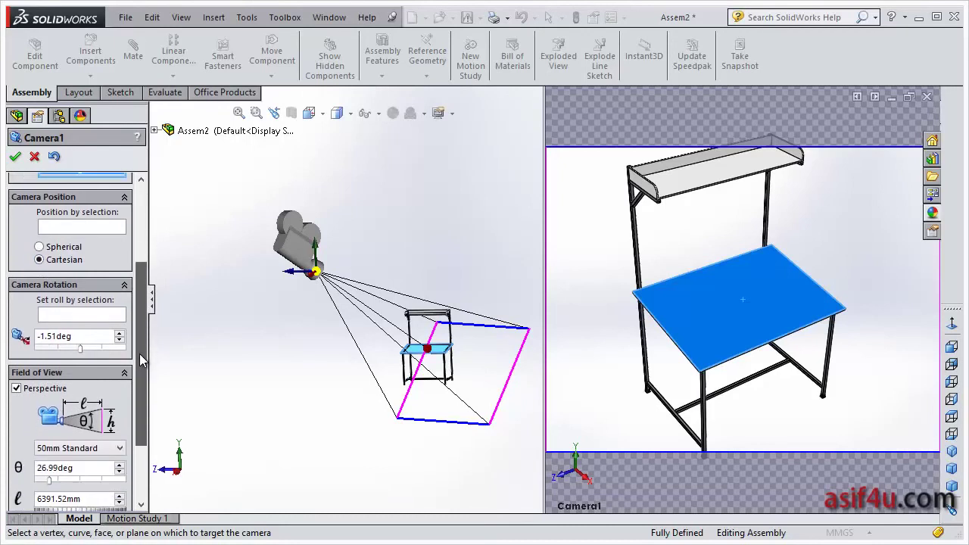
mouse_move(80, 337)
mouse_down()
mouse_move(68, 342)
mouse_move(79, 345)
mouse_up()
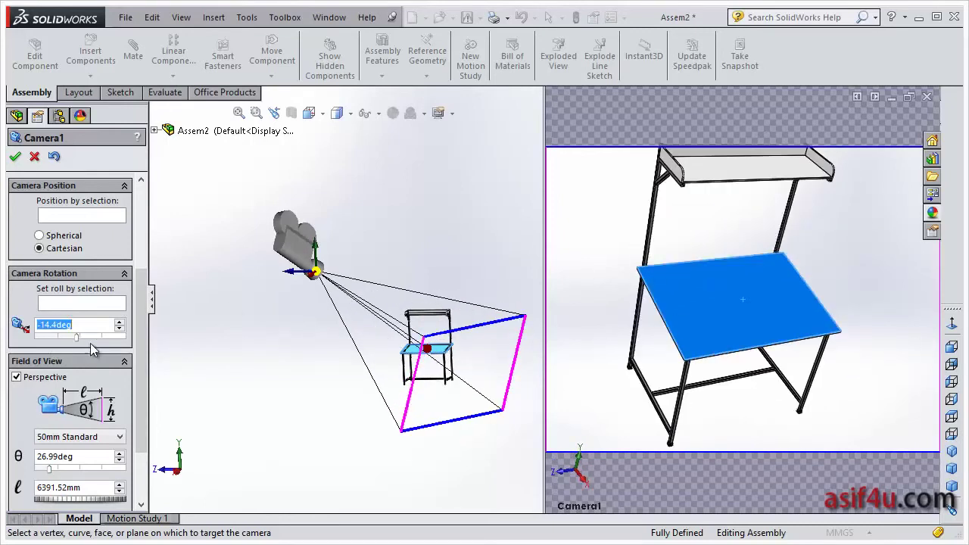
drag(78, 339, 80, 338)
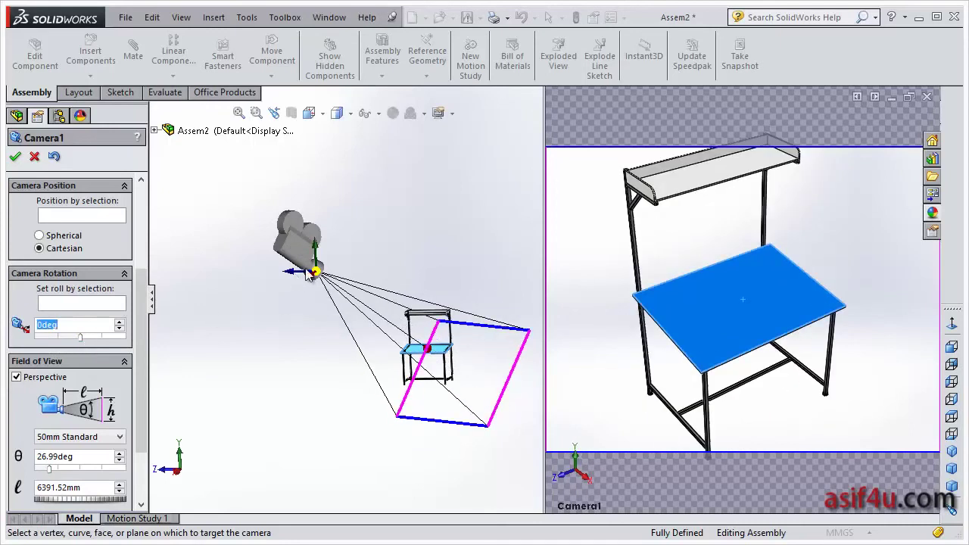
drag(312, 269, 289, 256)
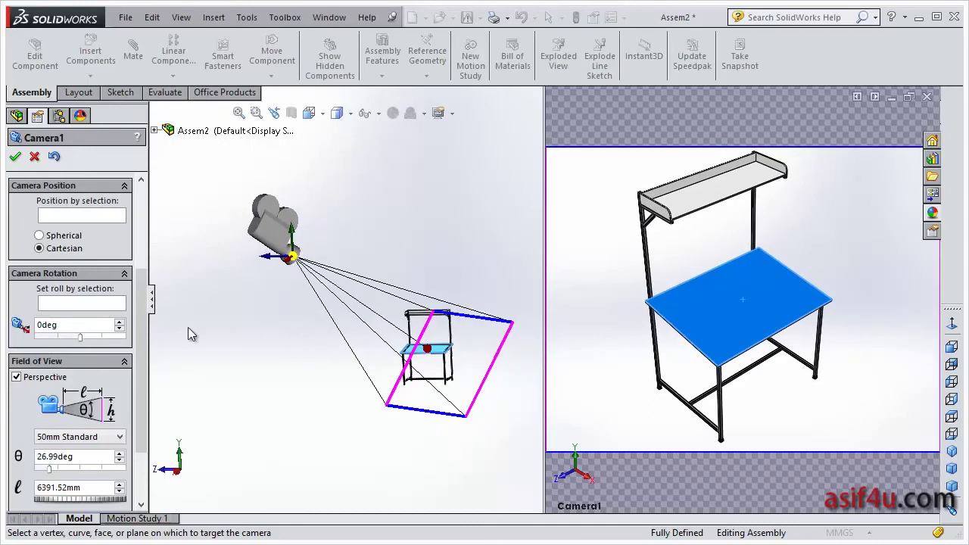
Drag the frustum edge to a custom 28.07deg field of view, giving a 3194.95mm view height
scroll(136, 346, down, 3)
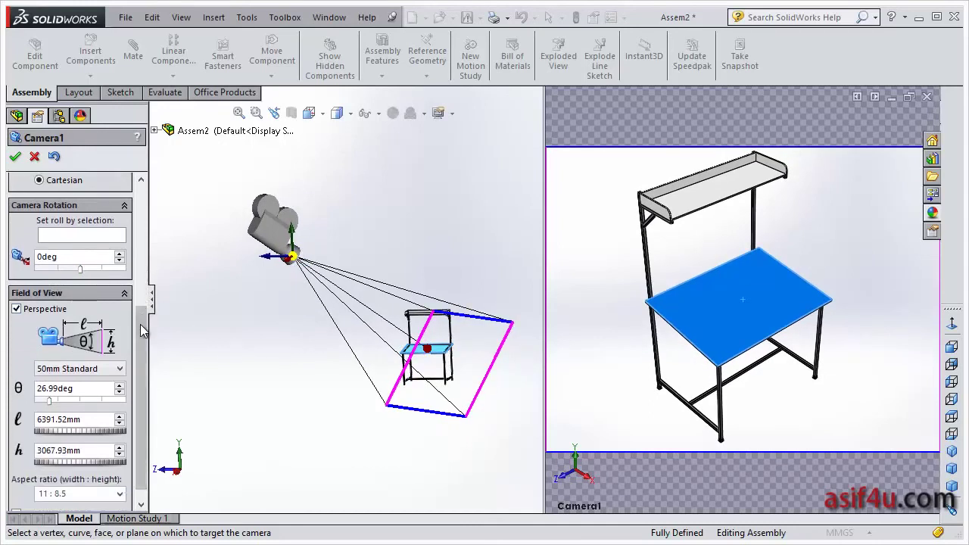
scroll(145, 307, down, 1)
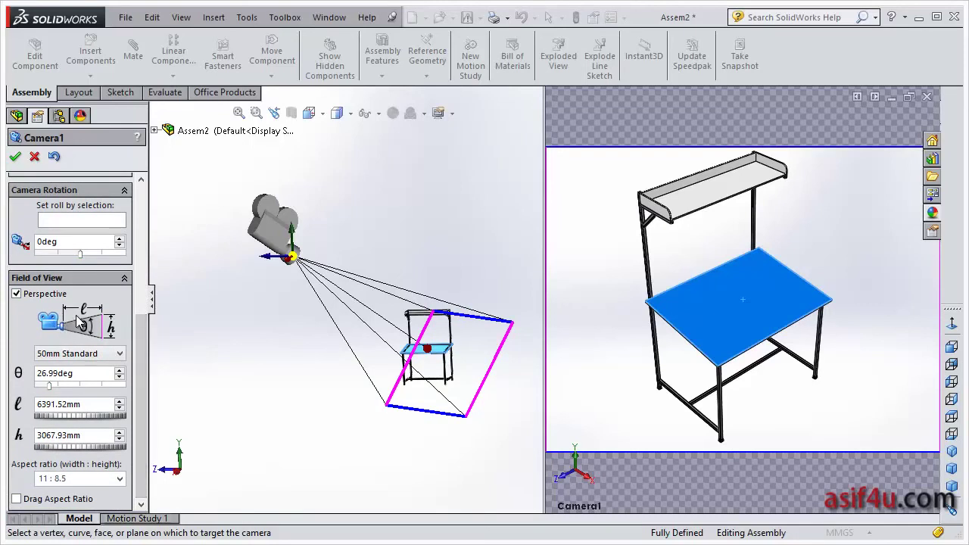
mouse_move(318, 323)
middle_down()
mouse_move(277, 338)
mouse_move(263, 274)
middle_up()
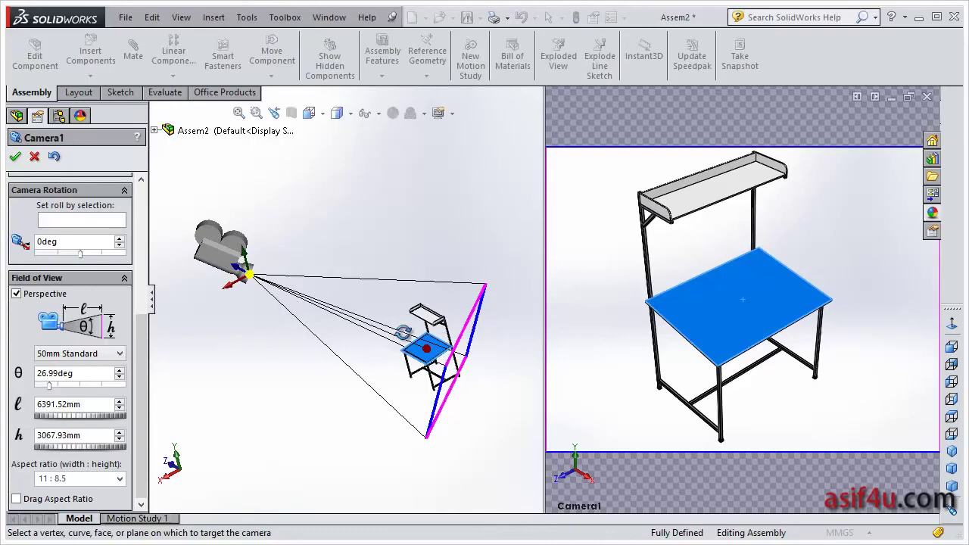
middle_drag(242, 273, 255, 287)
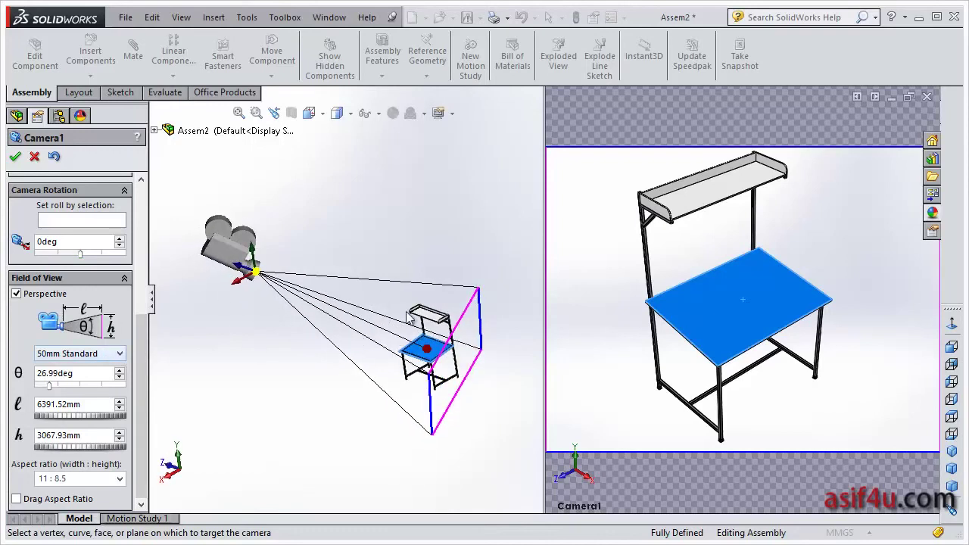
middle_drag(408, 317, 509, 331)
drag(508, 331, 515, 335)
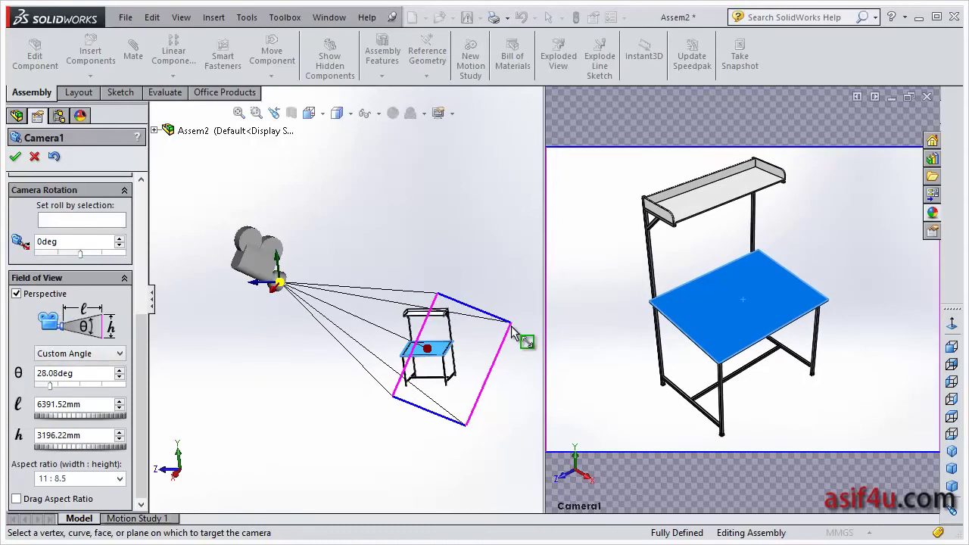
Try the 200mm Telephoto and 24mm Wide Angle presets, ending on 50mm Standard at 26.8deg, 8583.34mm
click(119, 353)
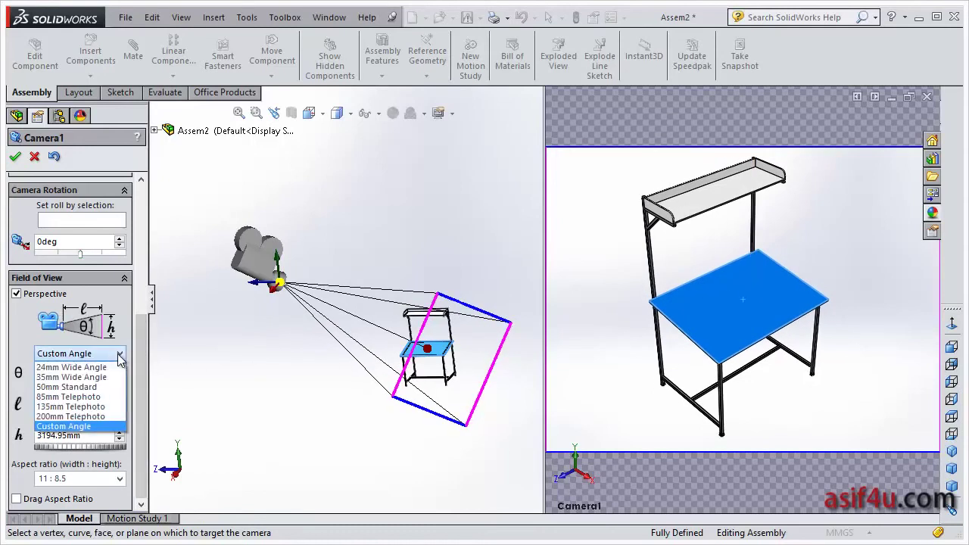
click(86, 414)
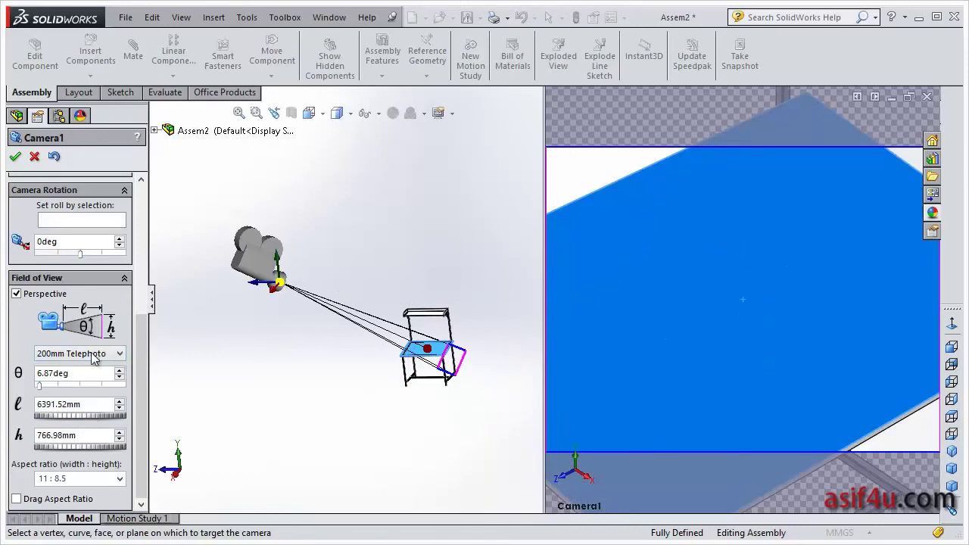
click(97, 353)
click(95, 364)
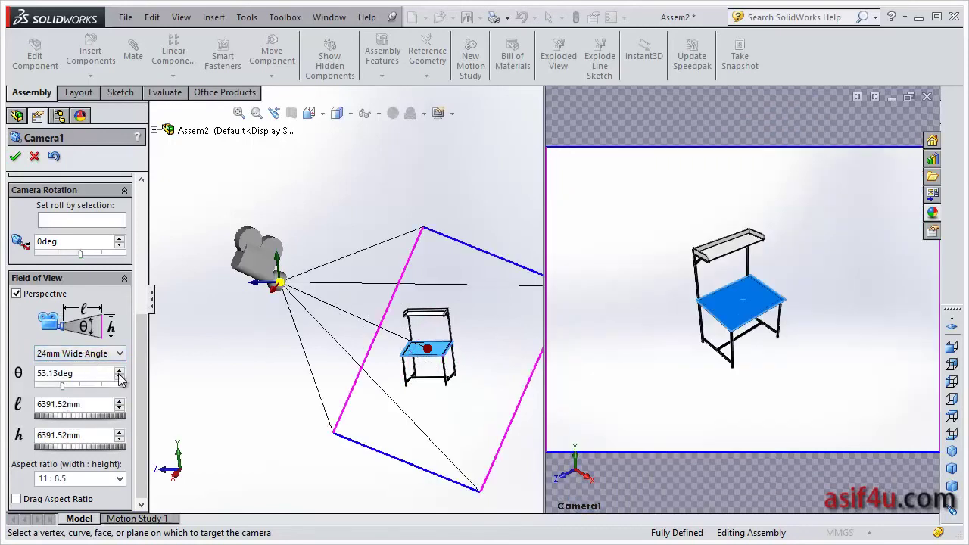
mouse_move(470, 249)
mouse_down()
mouse_move(450, 287)
mouse_move(474, 253)
mouse_up()
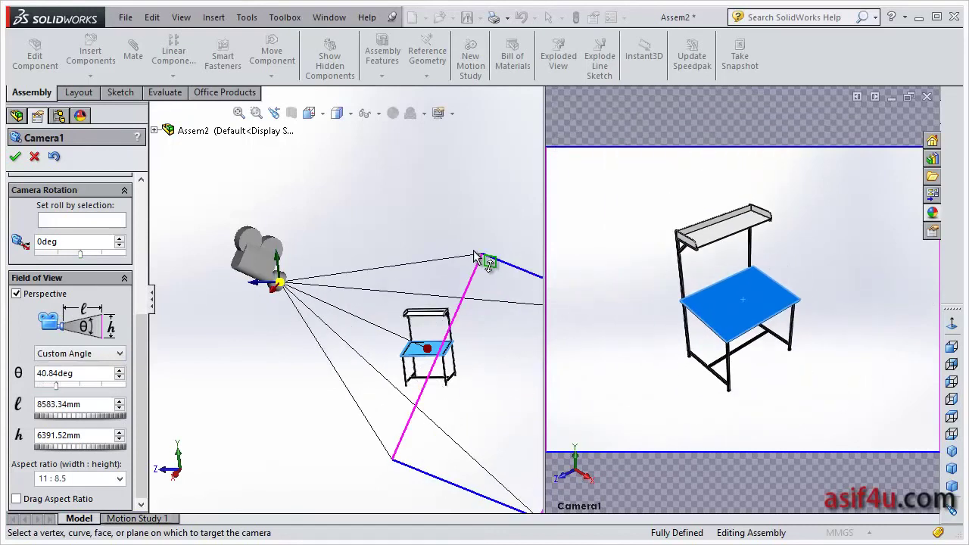
mouse_move(464, 353)
middle_down()
mouse_move(487, 341)
mouse_move(477, 343)
mouse_move(471, 328)
middle_up()
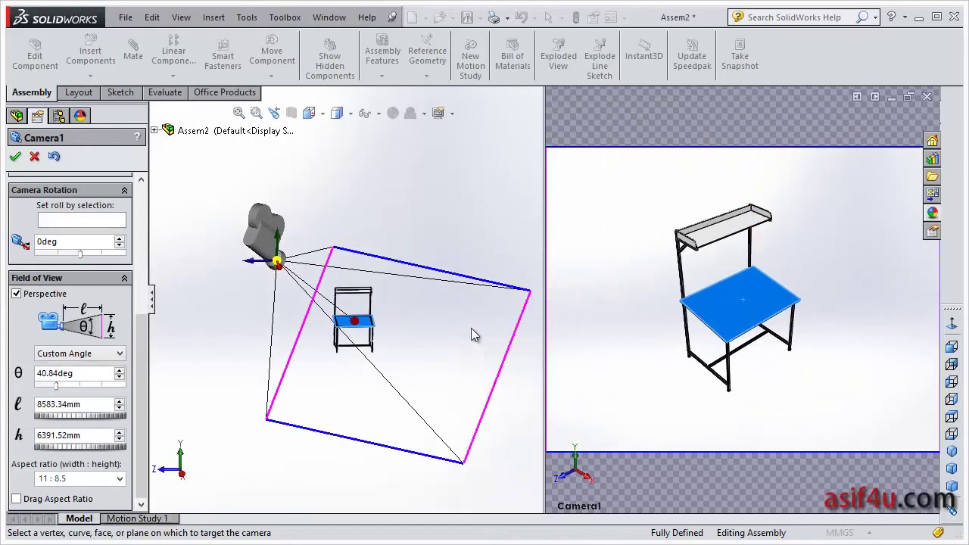
mouse_move(530, 290)
mouse_down()
mouse_move(528, 299)
mouse_move(466, 296)
mouse_up()
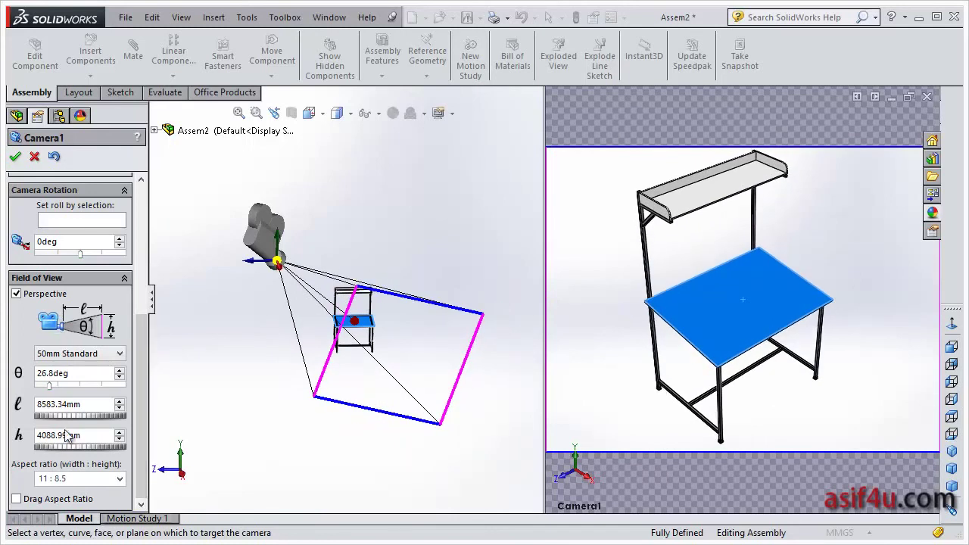
Enable Drag Aspect Ratio, drag the frame to a 0.8065 aspect ratio at 27.55deg, then disable it
click(16, 500)
click(70, 478)
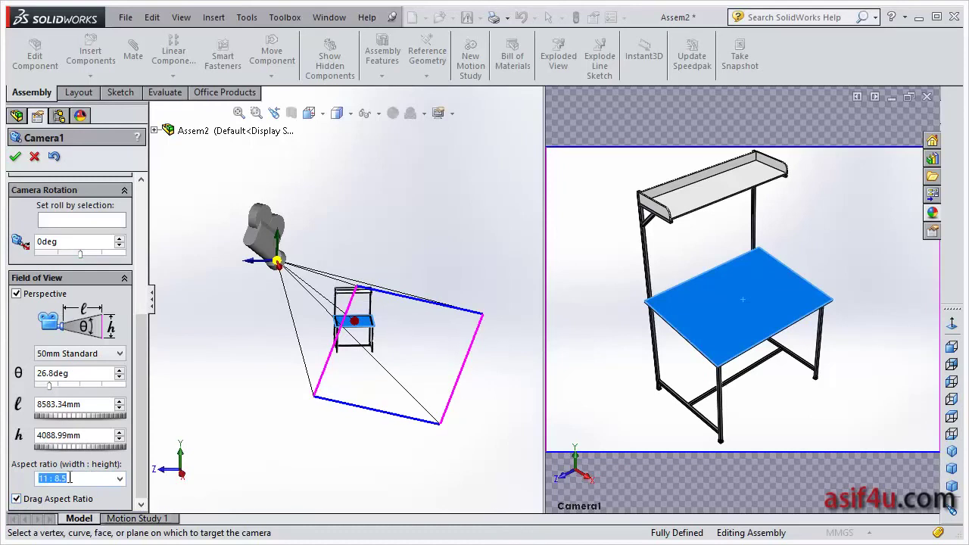
click(119, 478)
click(119, 478)
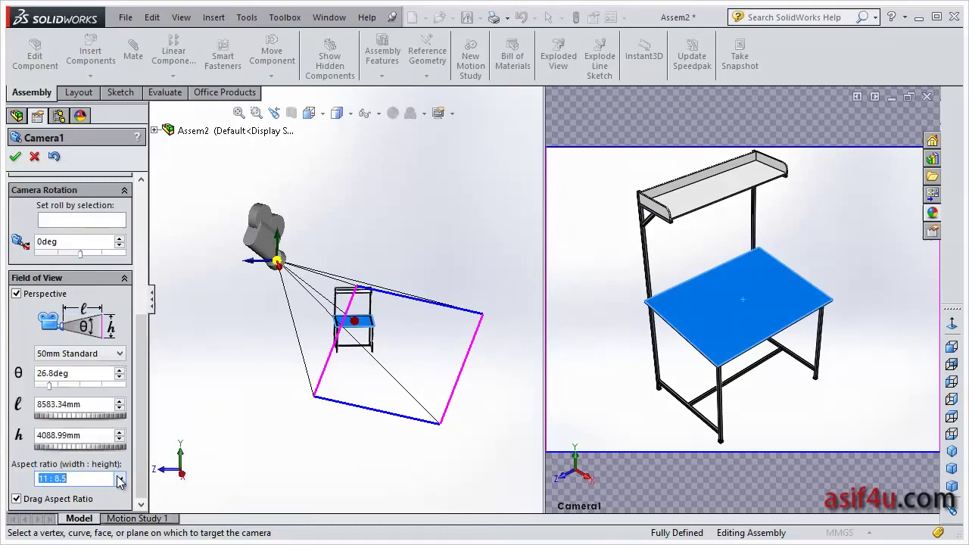
drag(477, 321, 477, 327)
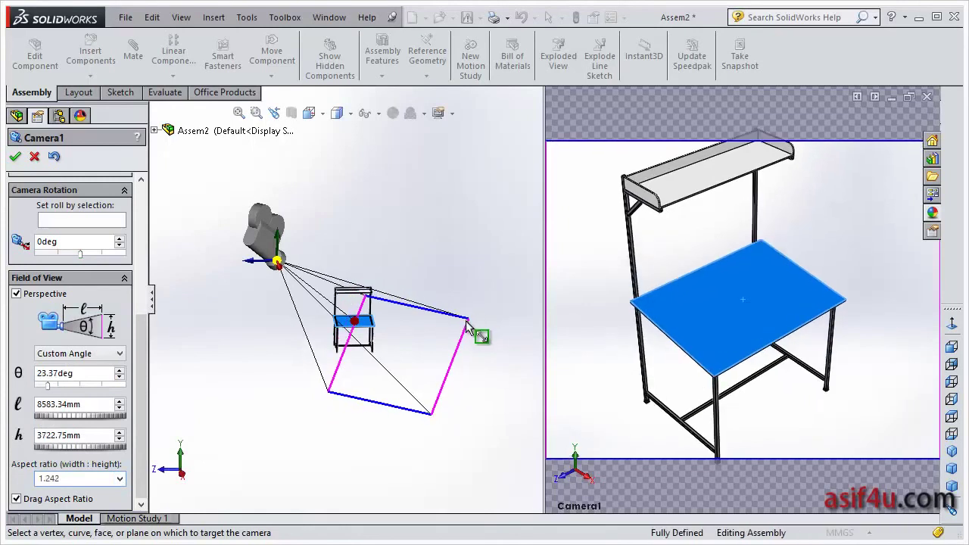
drag(487, 313, 462, 309)
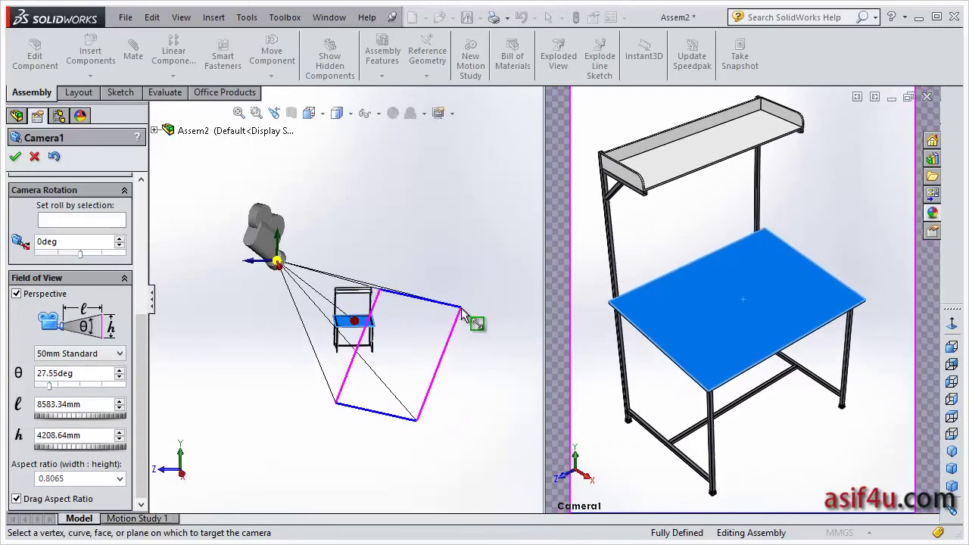
click(16, 498)
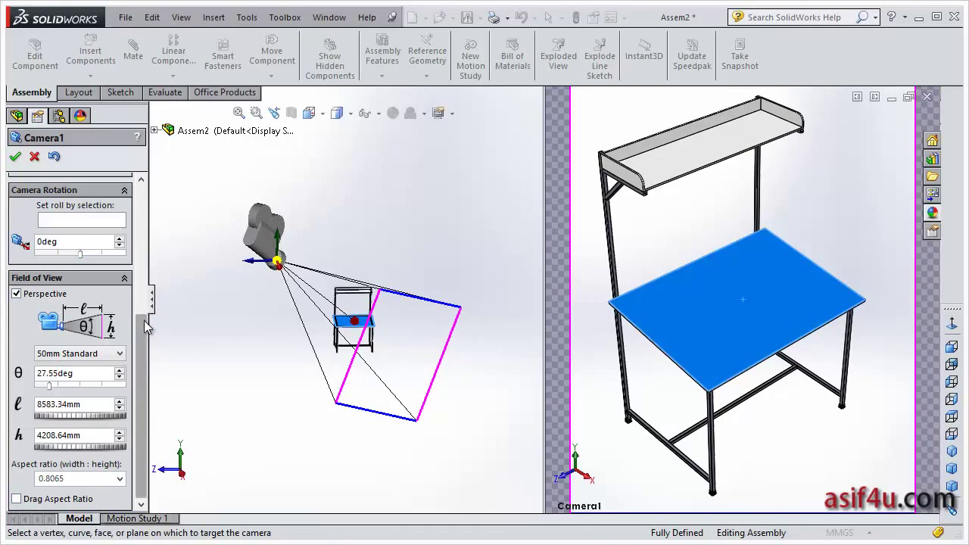
drag(145, 318, 141, 219)
click(142, 219)
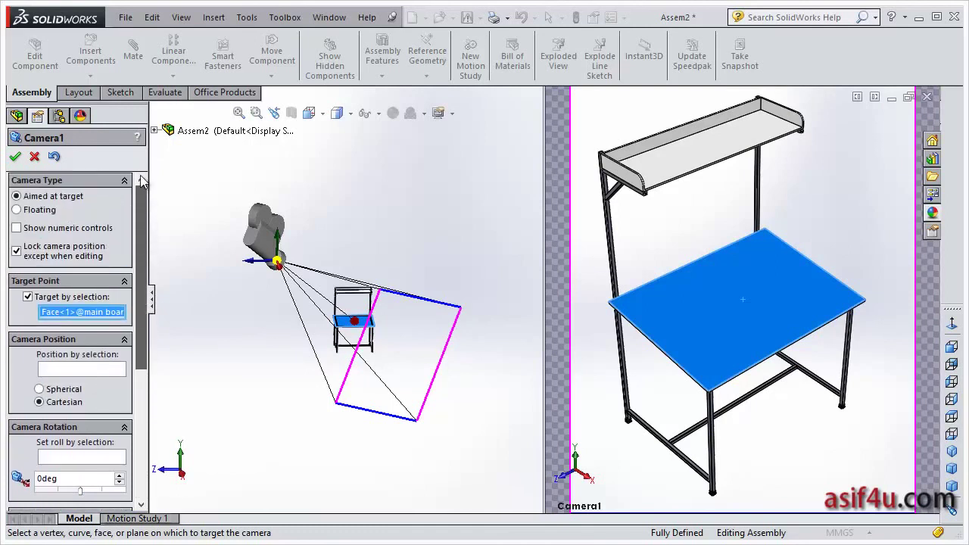
Save Camera1 and view the workbench through Camera1 from the Orientation dialog
click(16, 158)
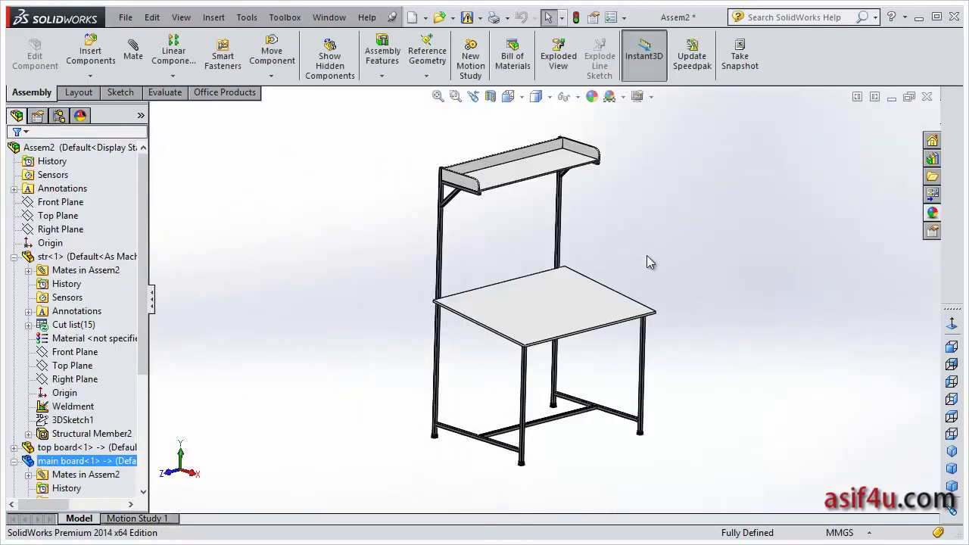
key(space)
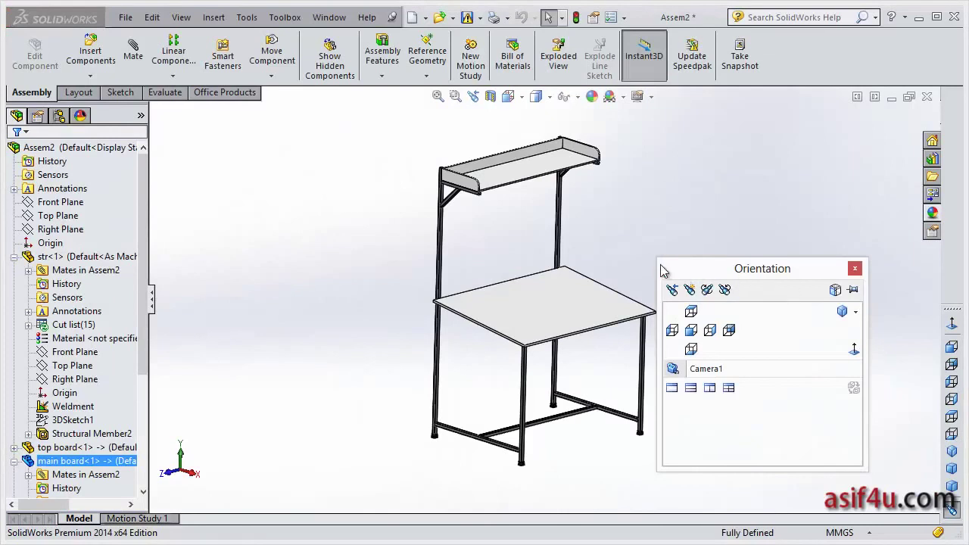
drag(660, 259, 744, 282)
mouse_move(831, 317)
mouse_down()
mouse_move(832, 356)
mouse_move(855, 362)
mouse_move(894, 399)
mouse_up()
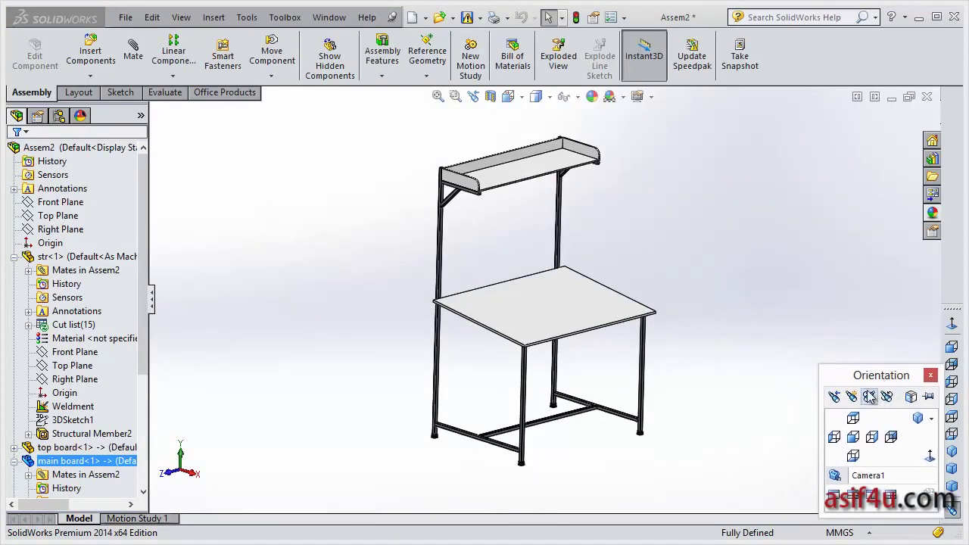
click(869, 477)
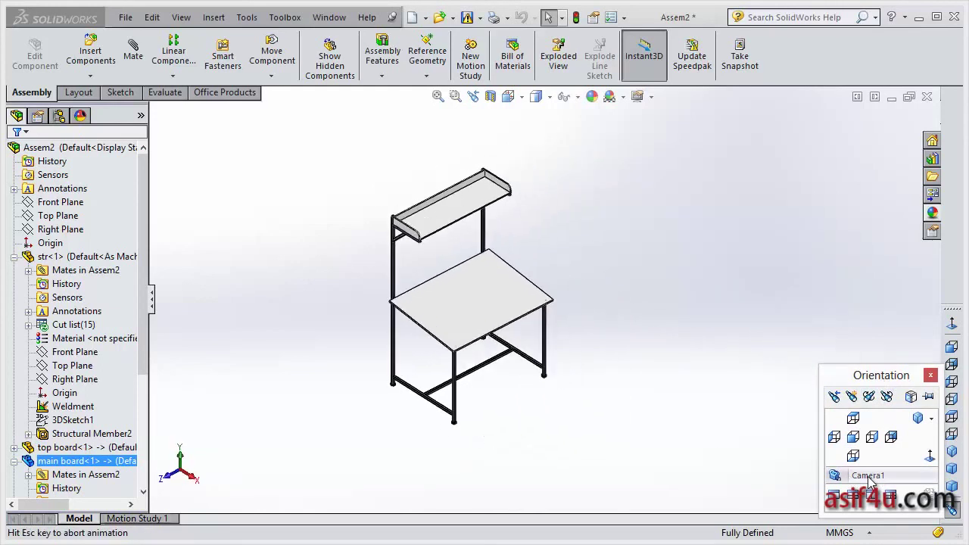